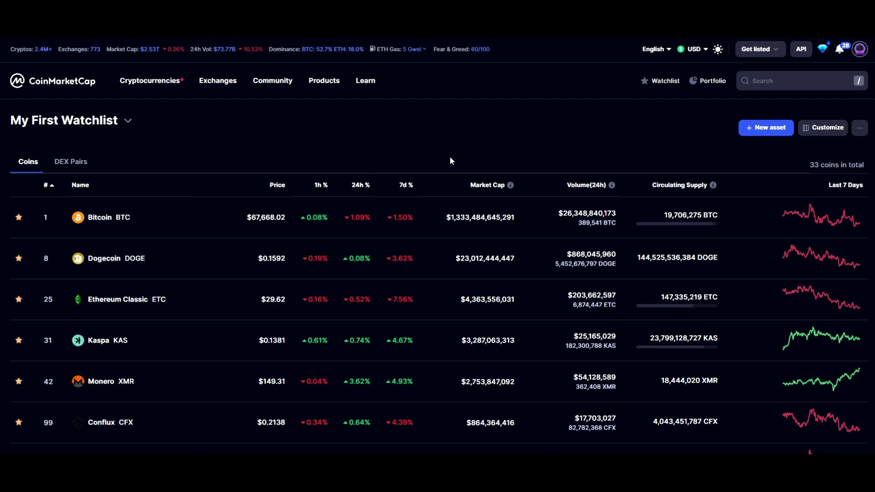
scroll(405, 205, down, 2)
scroll(406, 207, down, 2)
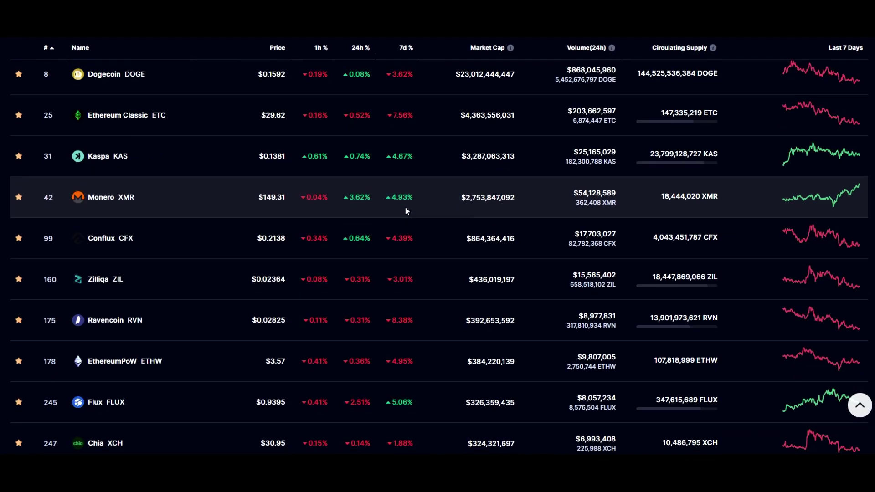
scroll(406, 208, down, 2)
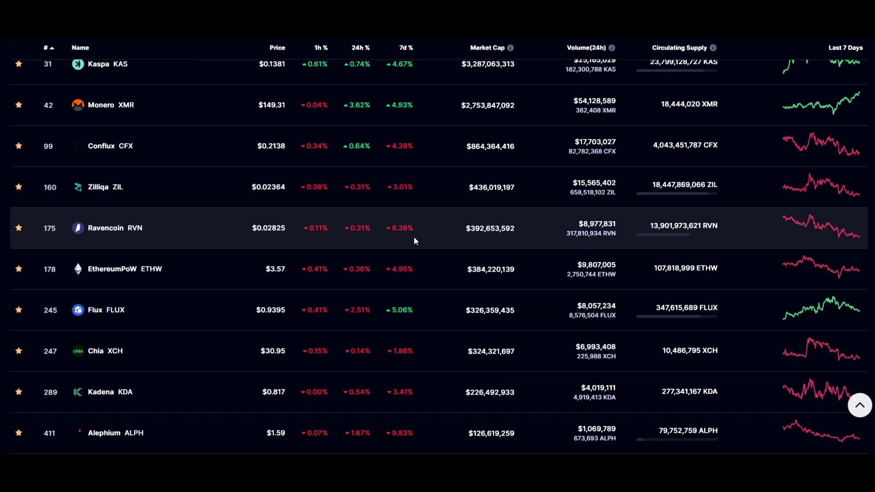
scroll(414, 237, down, 2)
scroll(412, 232, down, 3)
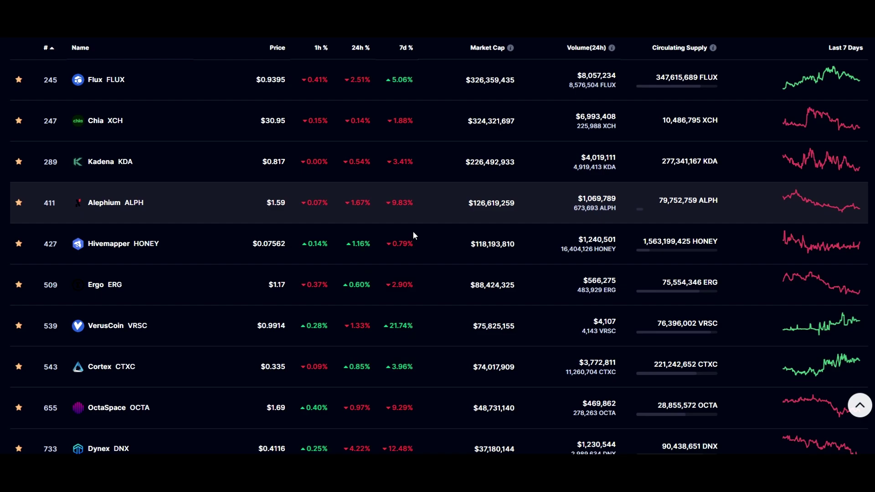
scroll(413, 234, down, 4)
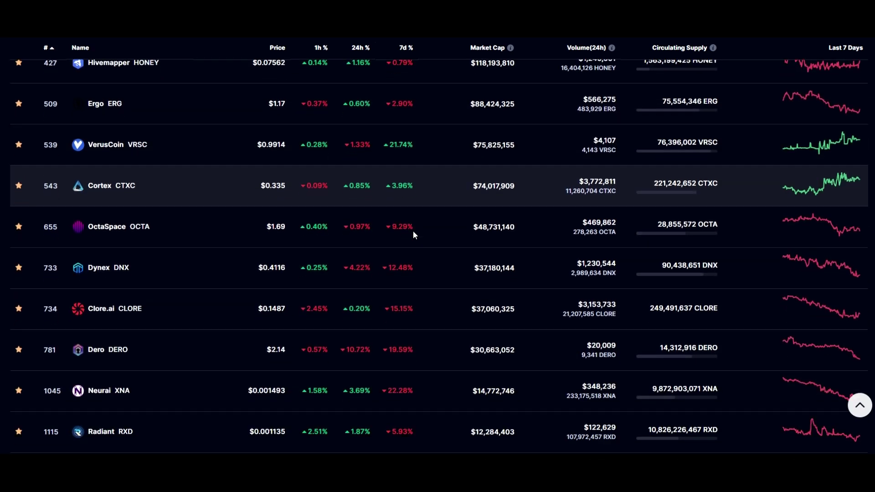
scroll(413, 230, down, 1)
scroll(413, 230, down, 1)
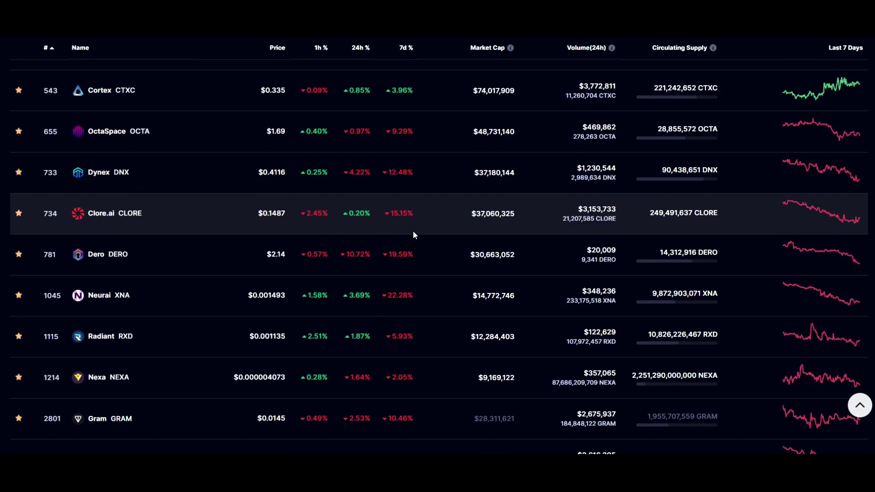
scroll(404, 277, down, 2)
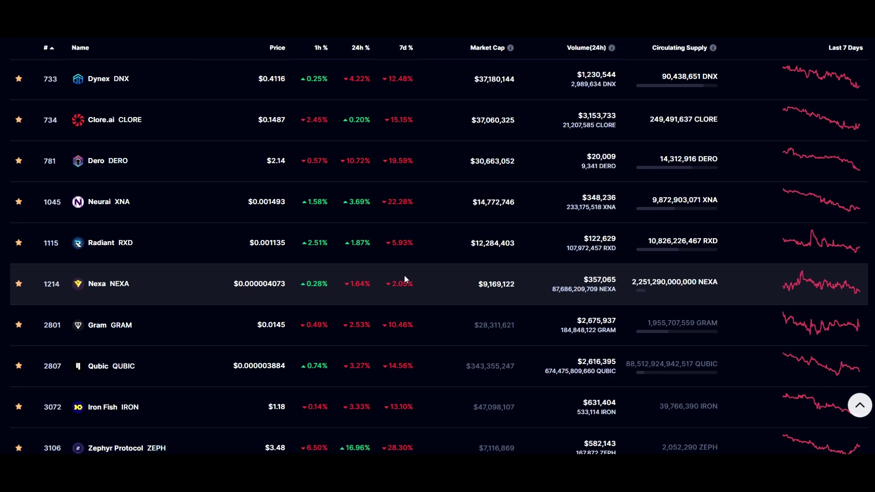
scroll(405, 276, down, 2)
scroll(403, 274, down, 1)
scroll(403, 273, down, 2)
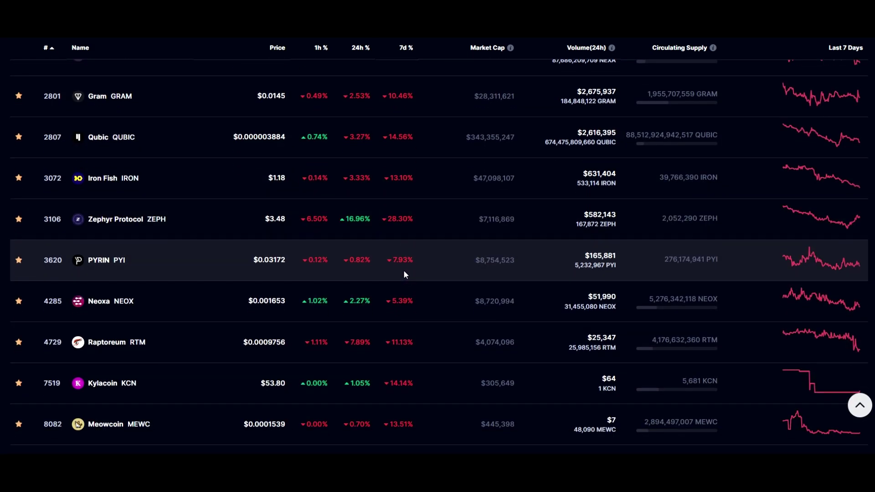
scroll(404, 283, down, 2)
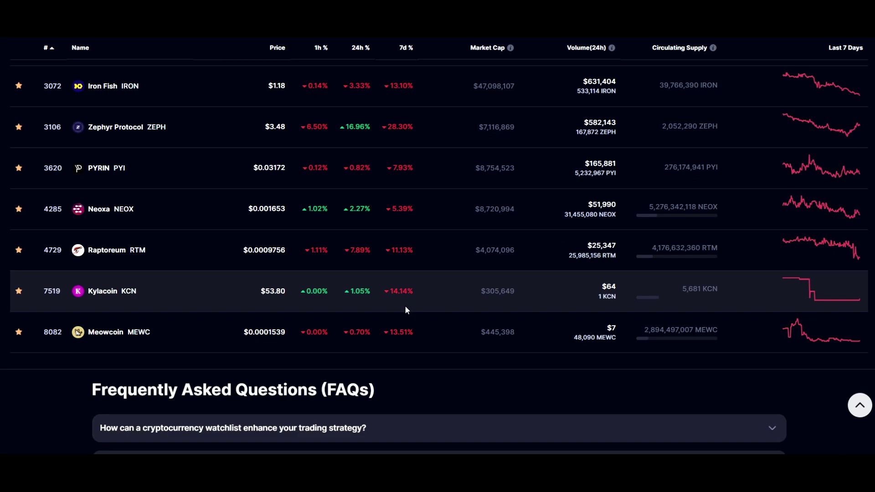
scroll(407, 303, up, 3)
scroll(407, 297, up, 10)
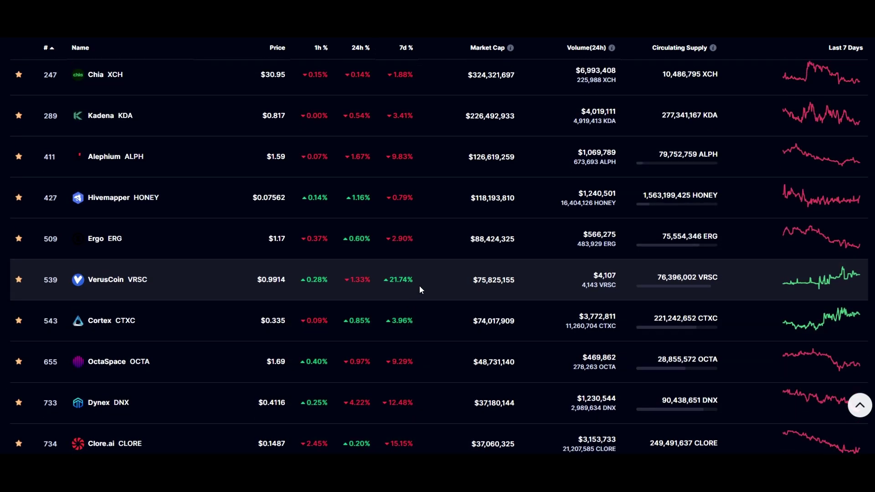
scroll(425, 292, up, 3)
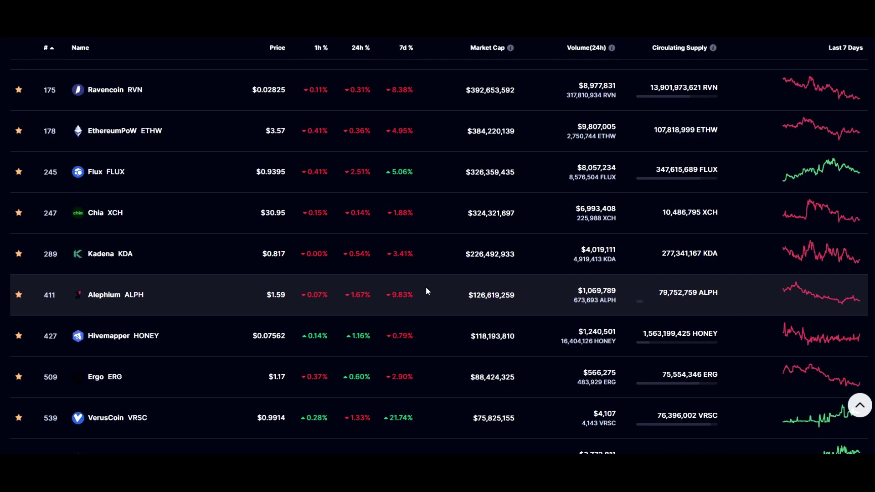
scroll(428, 191, up, 2)
scroll(428, 195, up, 2)
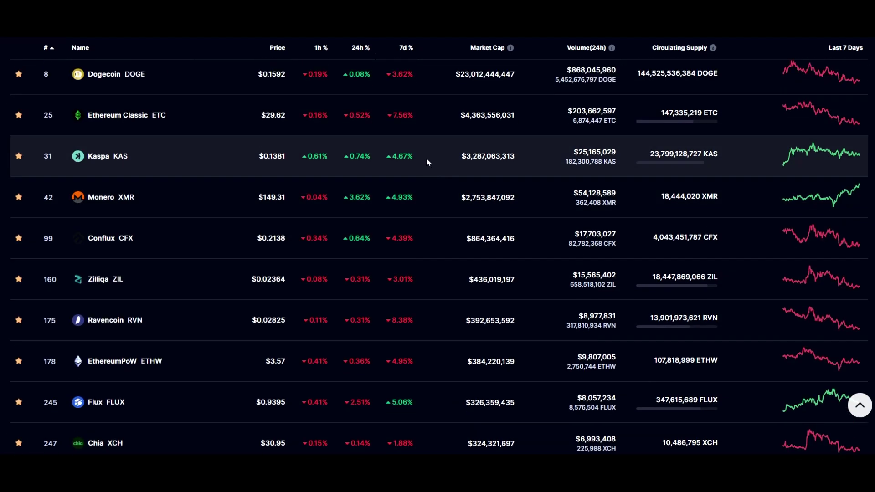
scroll(427, 158, up, 3)
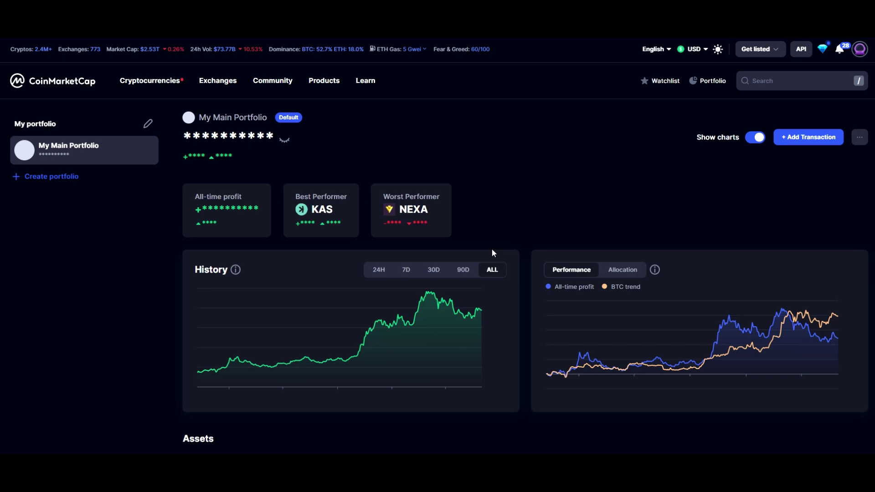
Show CoinMarketCap's Memes category ranking, topped by Dogecoin, Shiba Inu and Pepe.
mouse_move(590, 364)
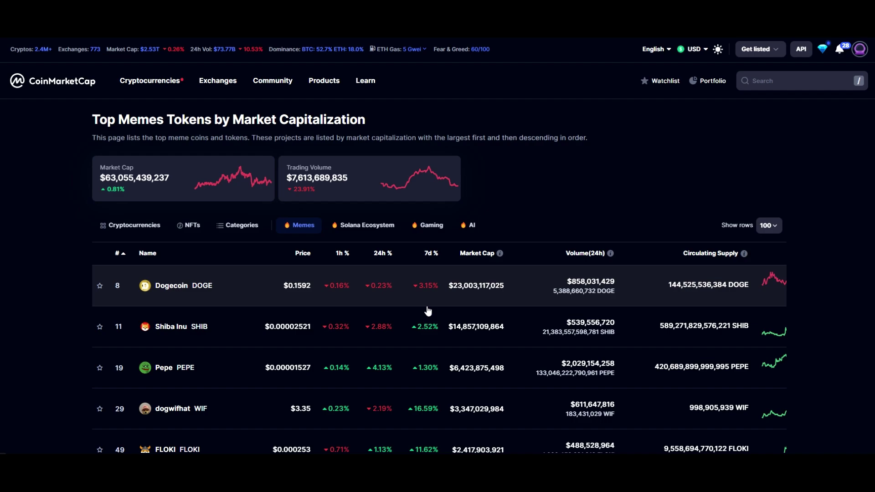
Scroll the Memes table down to Turbo (#232) and open its coin page.
scroll(428, 311, down, 3)
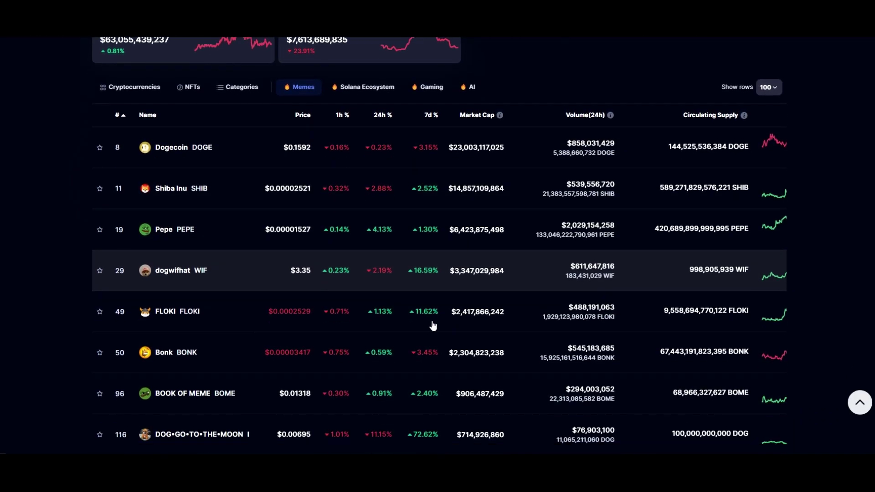
scroll(433, 324, down, 3)
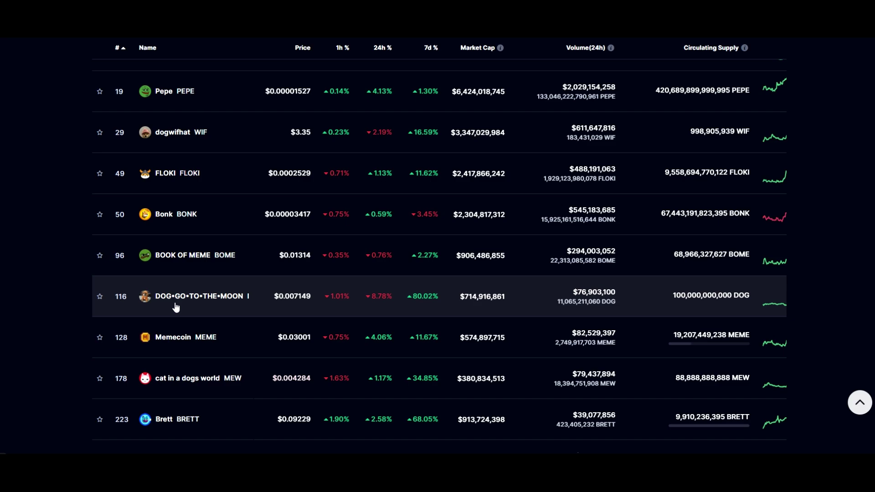
scroll(442, 325, down, 1)
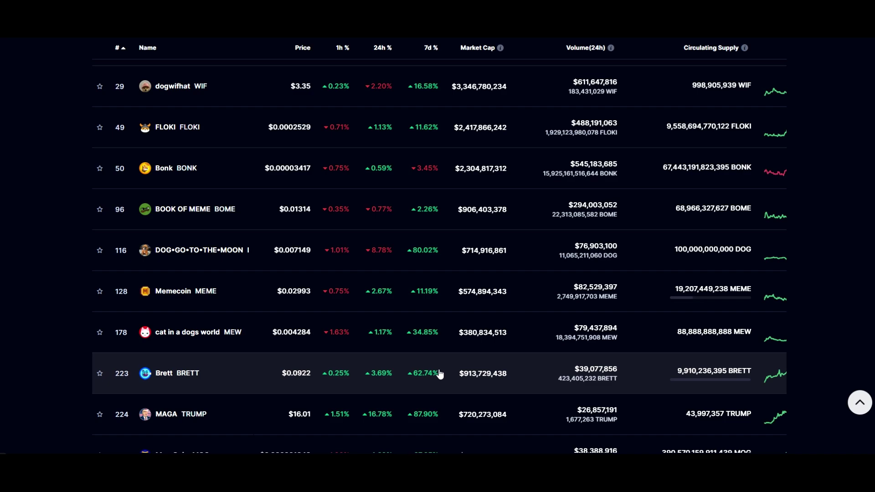
scroll(439, 376, down, 2)
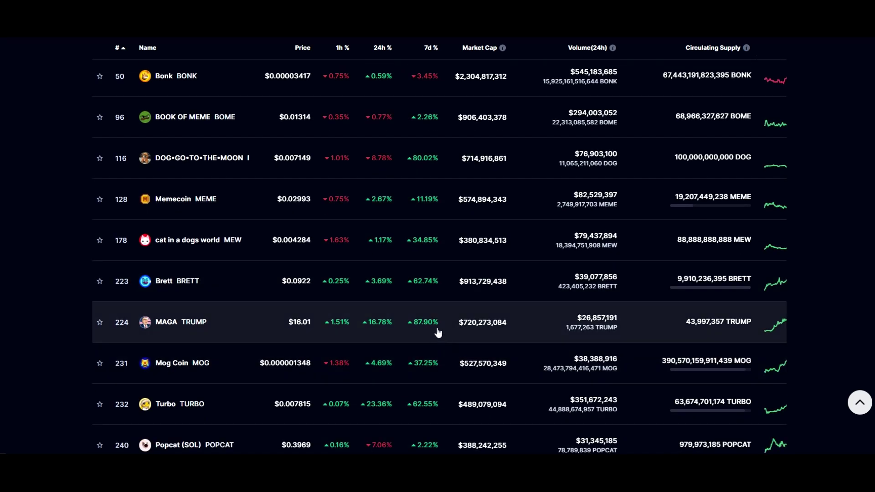
scroll(437, 332, down, 2)
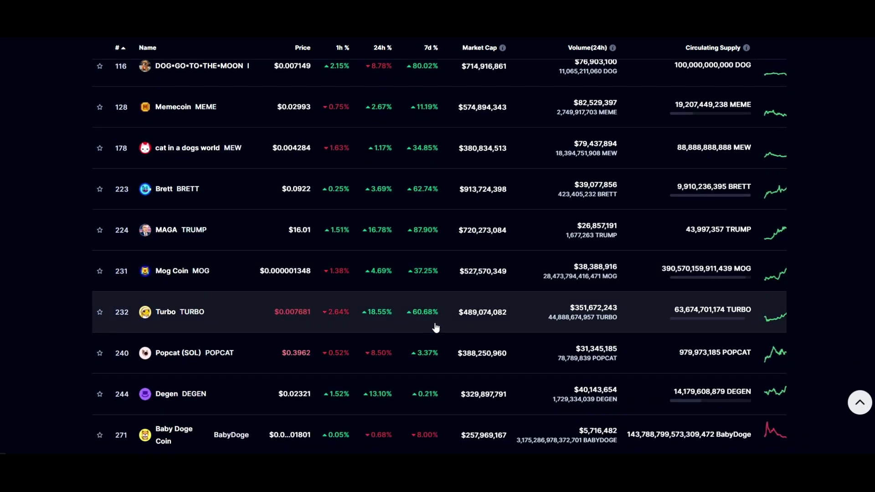
scroll(435, 327, down, 2)
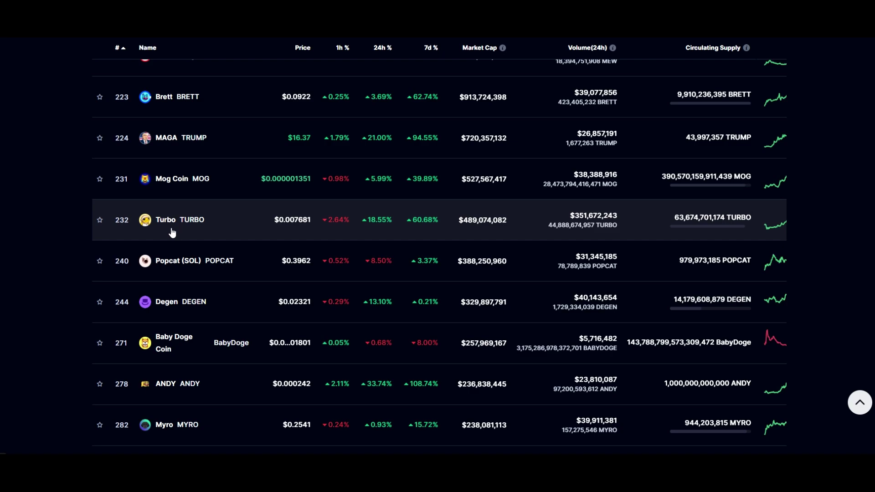
click(191, 228)
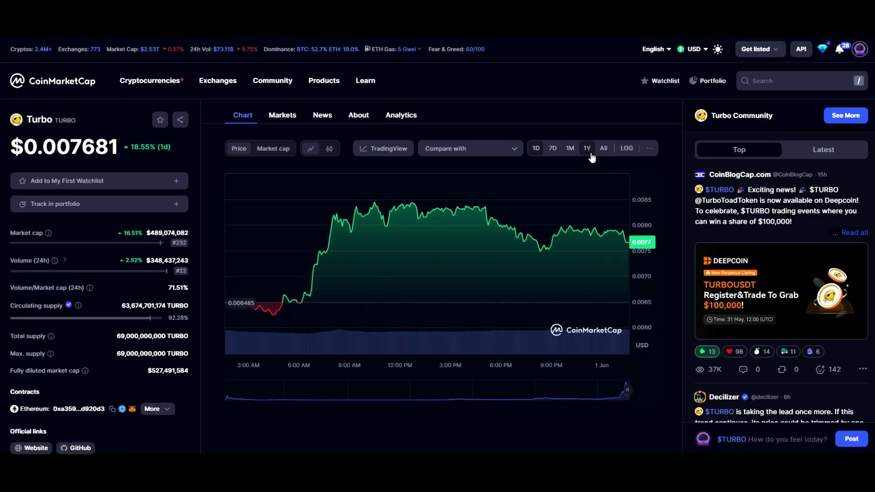
View Turbo's 1Y price chart showing +3576.85%, then go back to the meme tokens list.
click(587, 149)
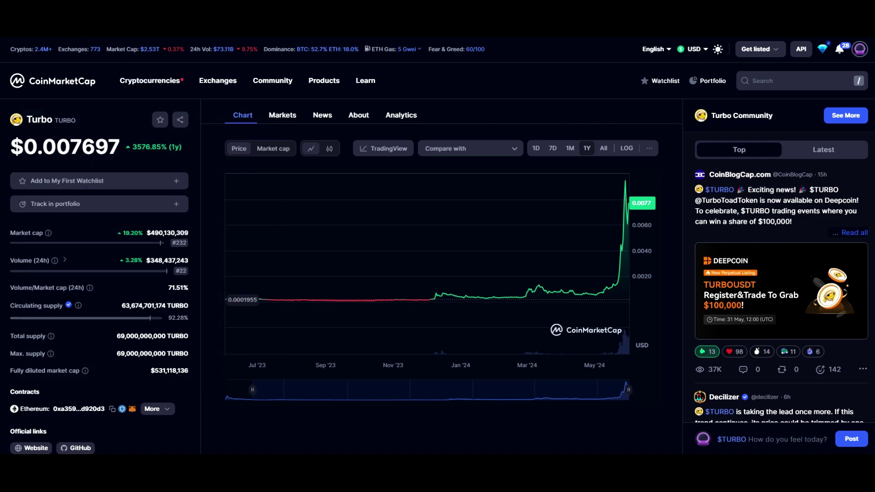
key(alt+Left)
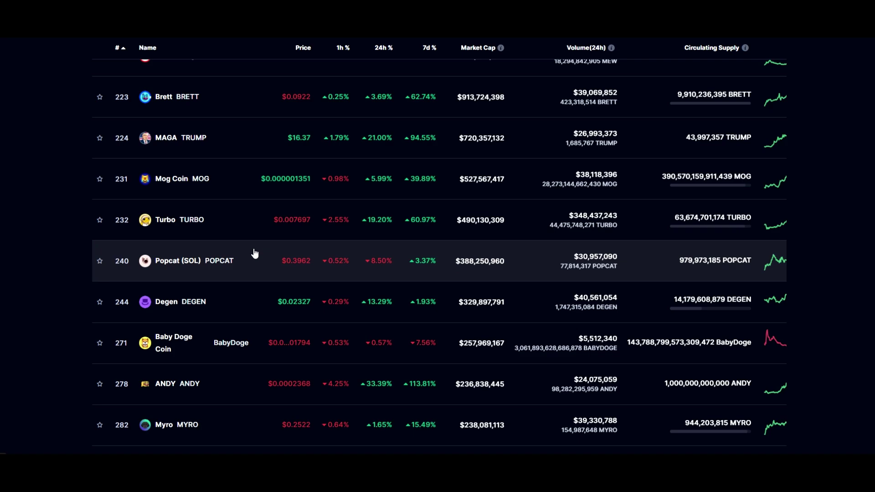
Scroll back to the top of the Memes table to review the leading coins from Dogecoin down.
scroll(254, 254, up, 7)
scroll(254, 256, up, 3)
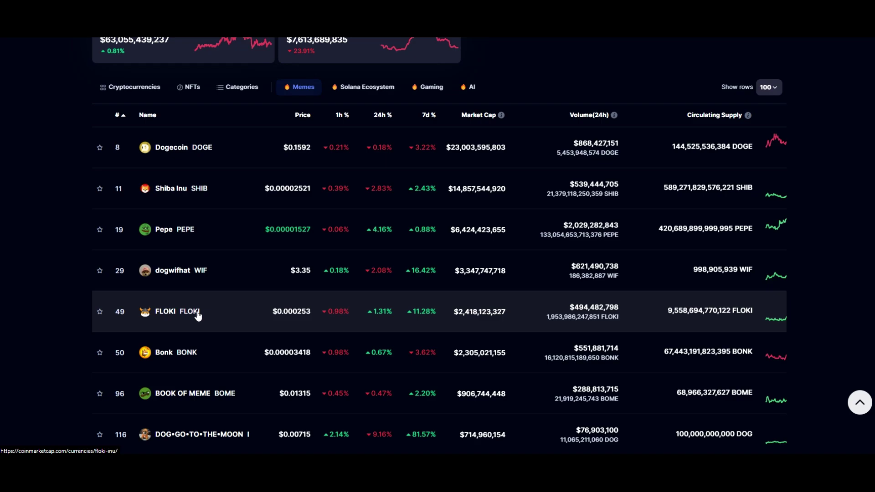
scroll(222, 359, down, 1)
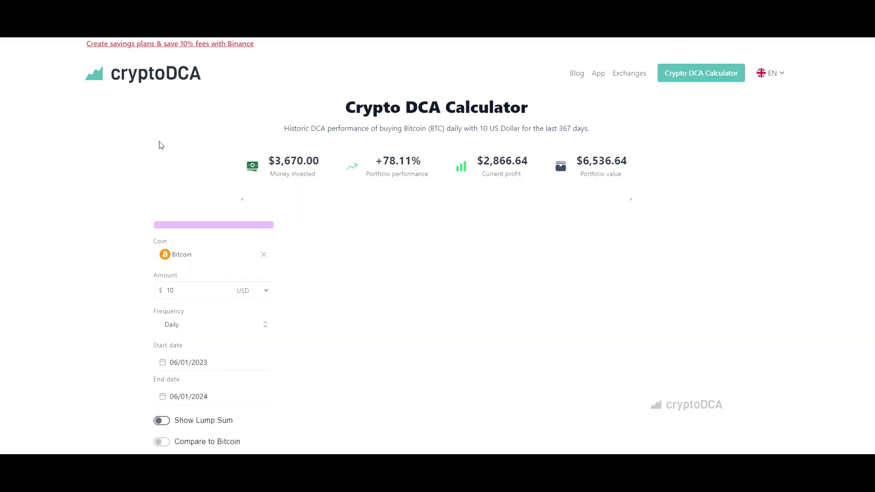
Scroll down to the Bitcoin $10 daily plan results: $3,680.00 invested growing to $6,561.43.
scroll(122, 266, down, 1)
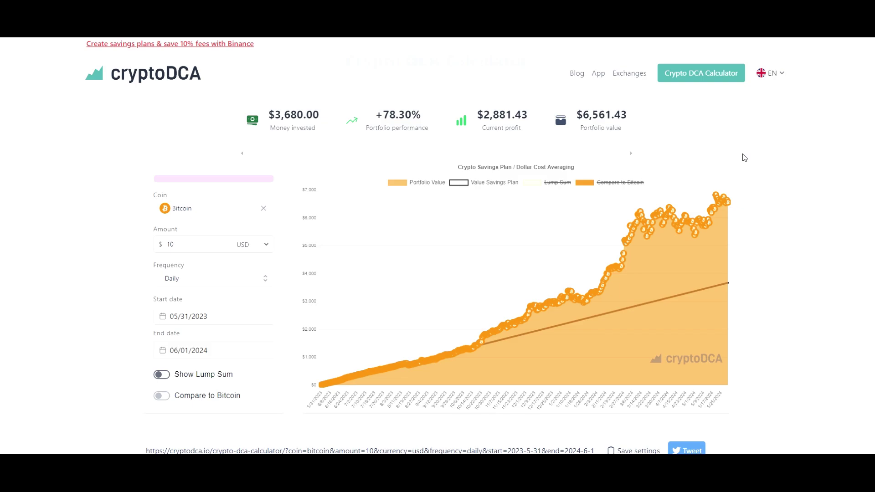
Open the cryptoDCA Coin selector and scroll through the list of available coins.
click(214, 208)
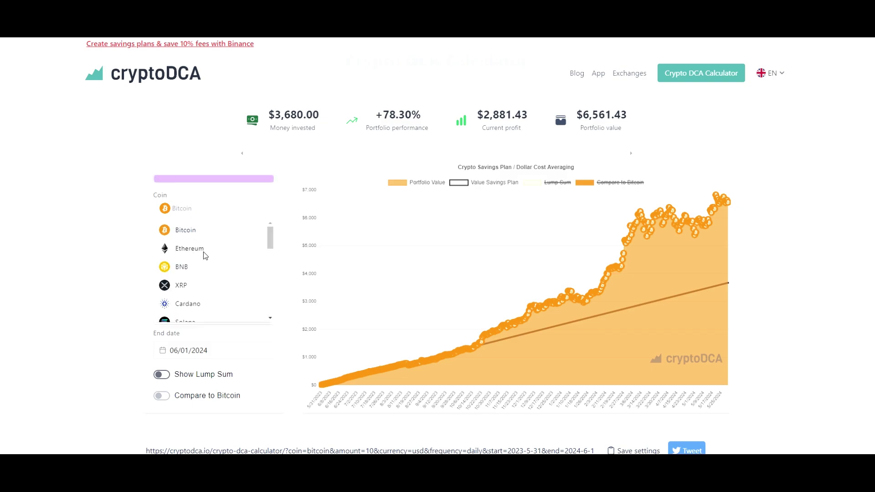
scroll(207, 291, down, 4)
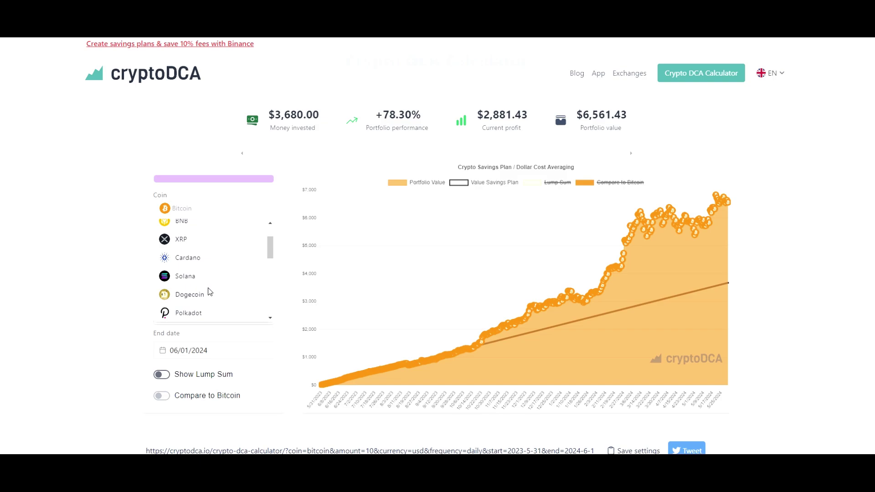
scroll(197, 271, down, 1)
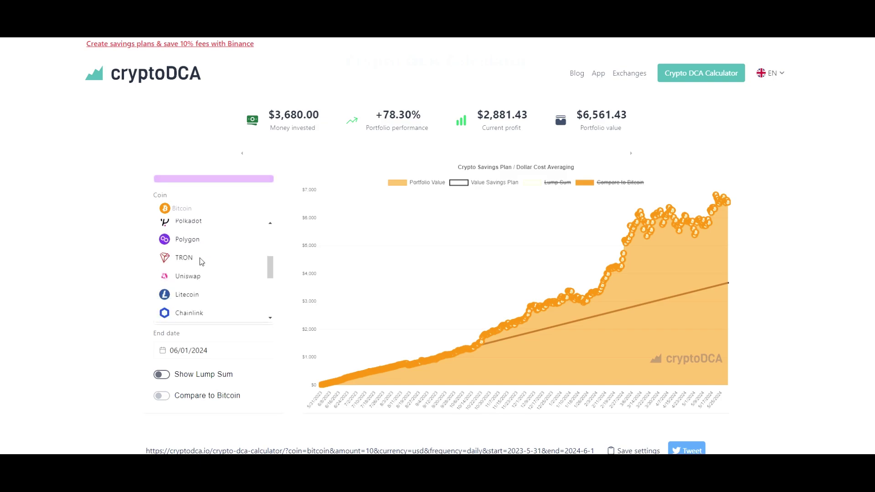
scroll(201, 261, down, 5)
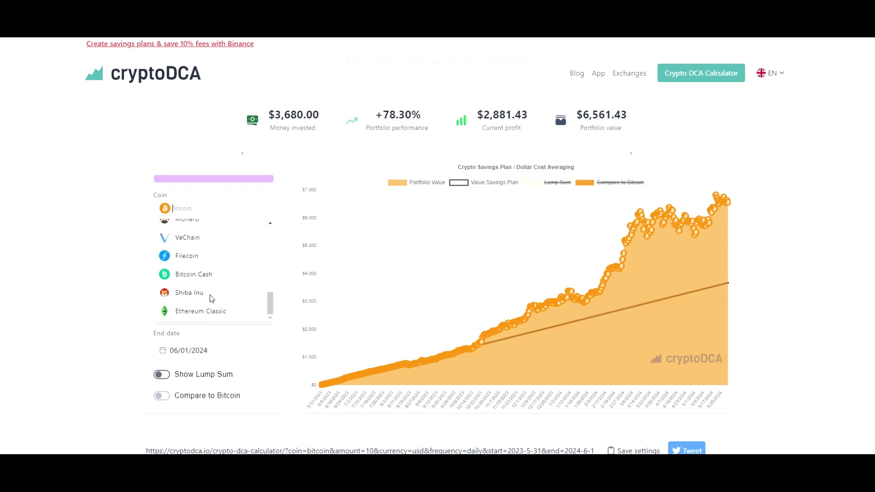
scroll(210, 294, down, 1)
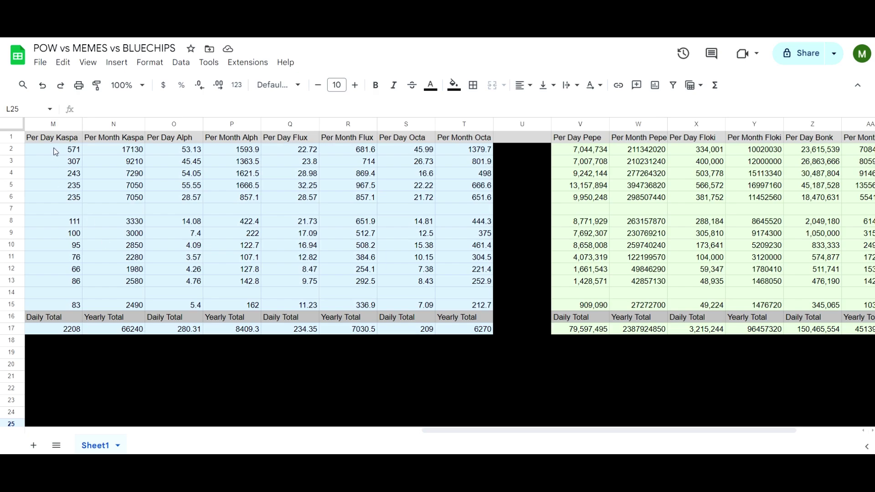
click(56, 185)
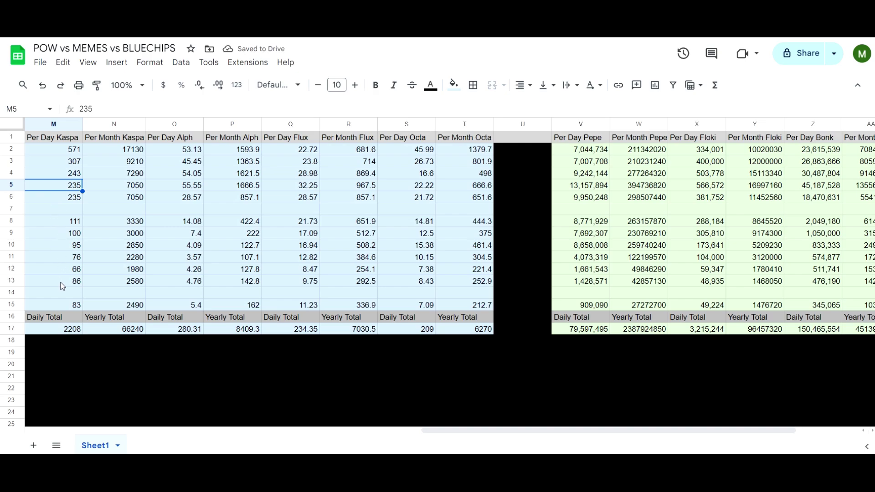
click(76, 154)
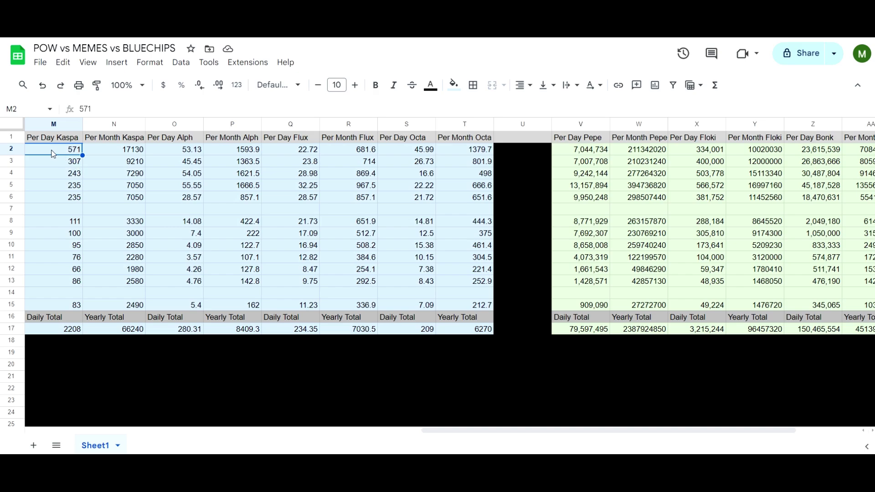
click(59, 164)
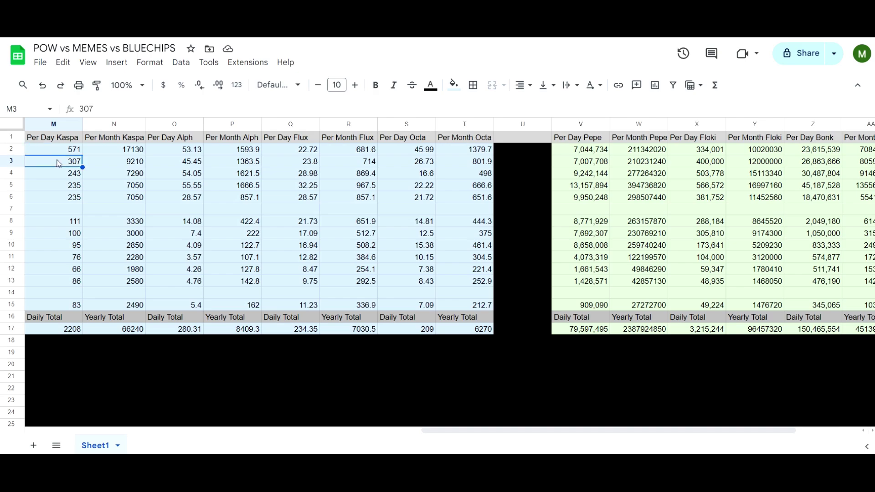
click(59, 176)
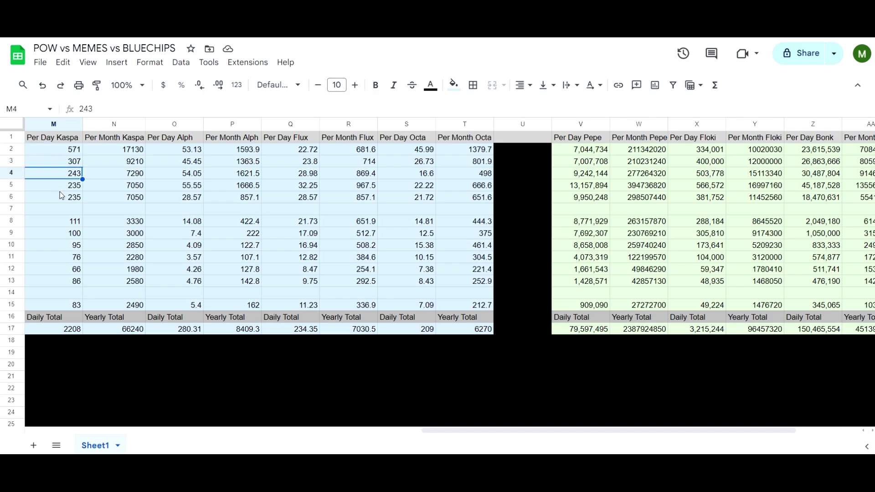
click(68, 332)
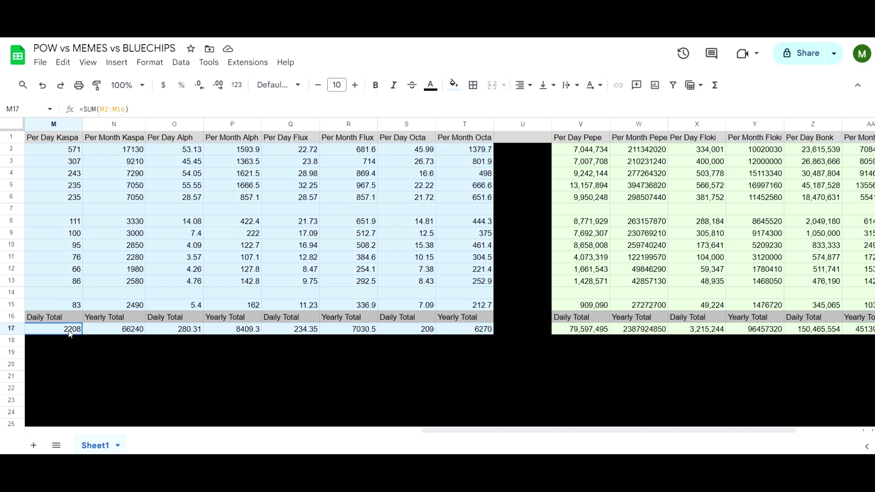
click(71, 152)
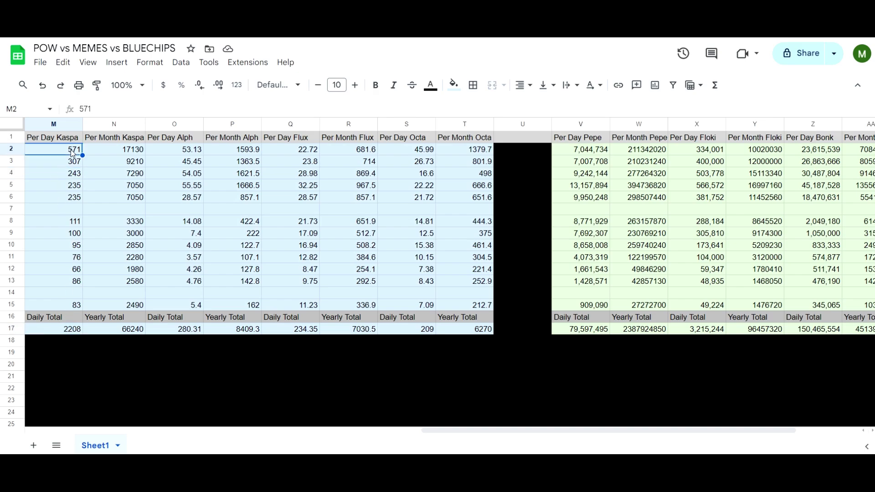
click(115, 150)
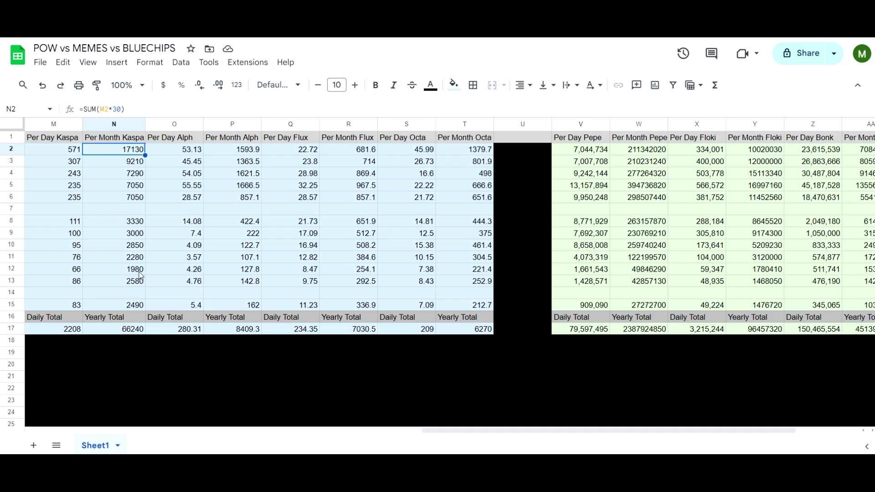
click(133, 330)
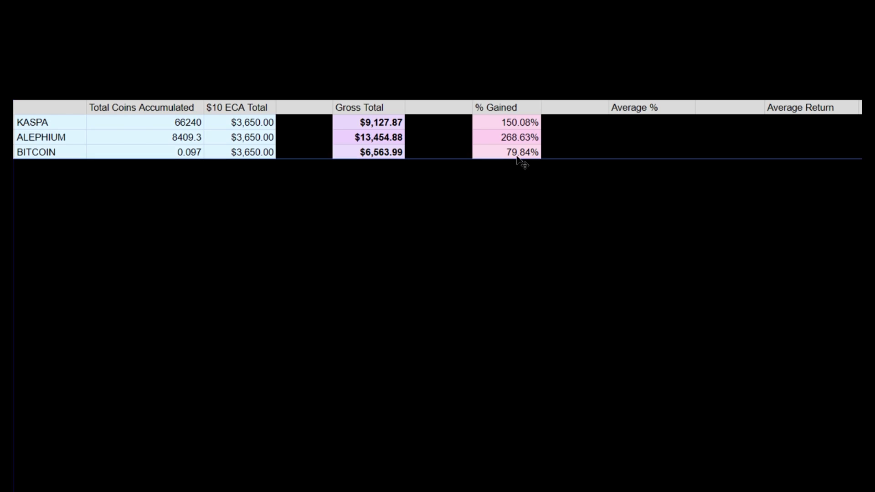
Finish the FLUX and OCTA summary rows (155.36% average gain), then deselect the table.
click(523, 70)
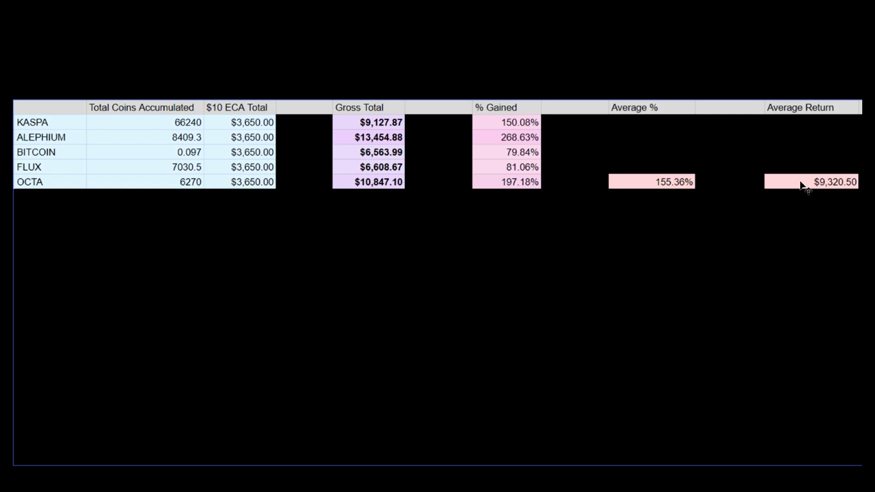
click(270, 191)
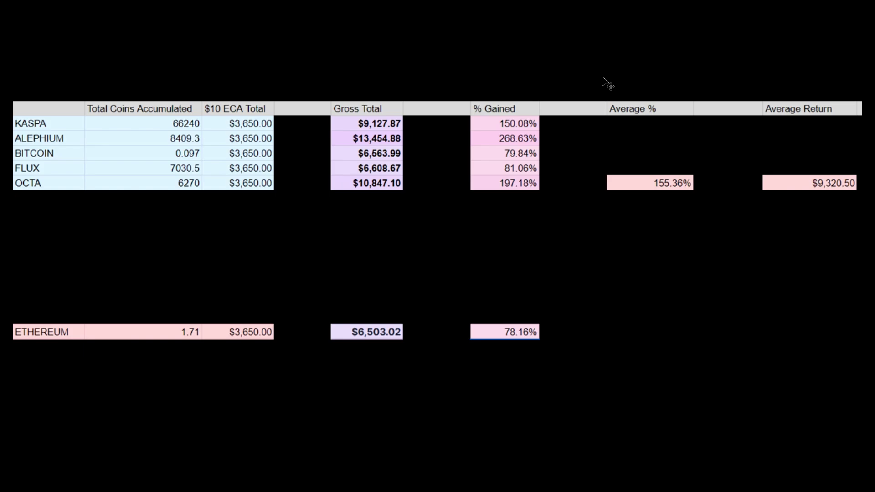
Select the empty cells below the ETHEREUM row and the summary table.
click(429, 398)
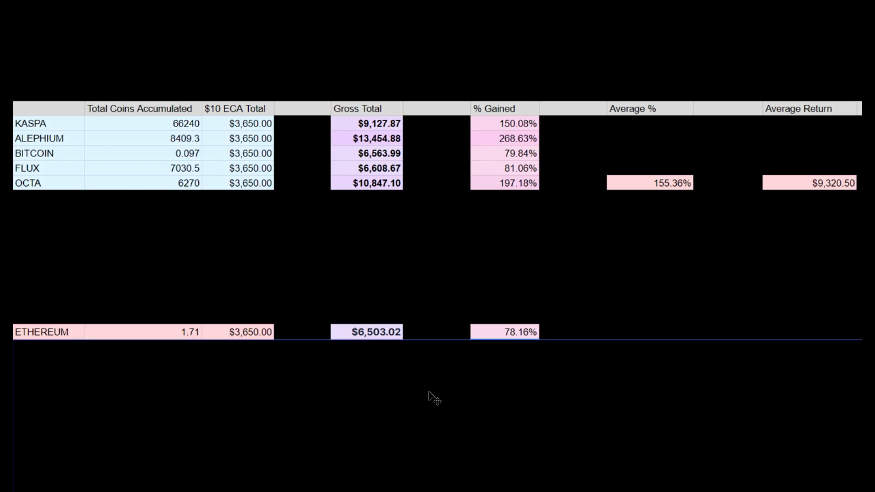
click(508, 338)
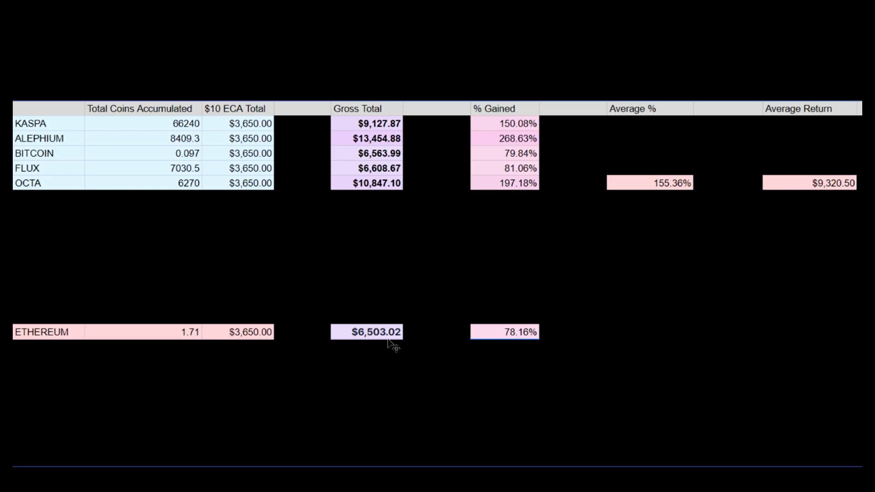
Select the cell below ETHEREUM to start the SOLANA row.
click(403, 319)
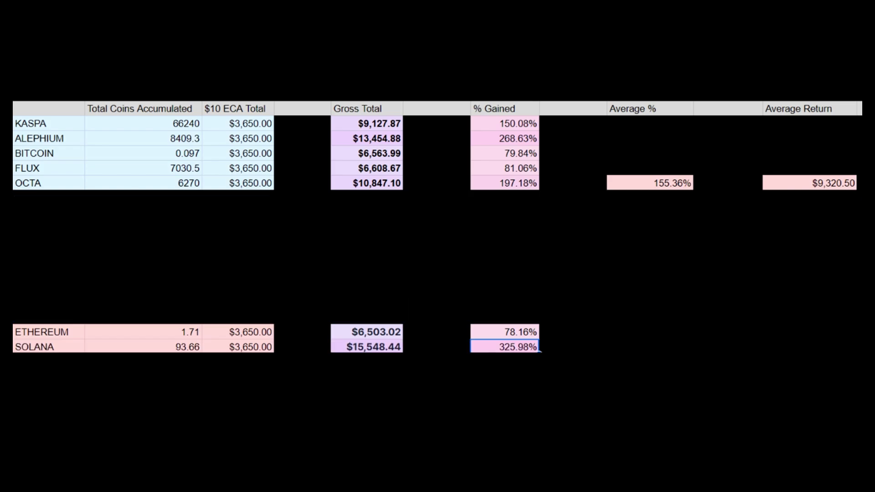